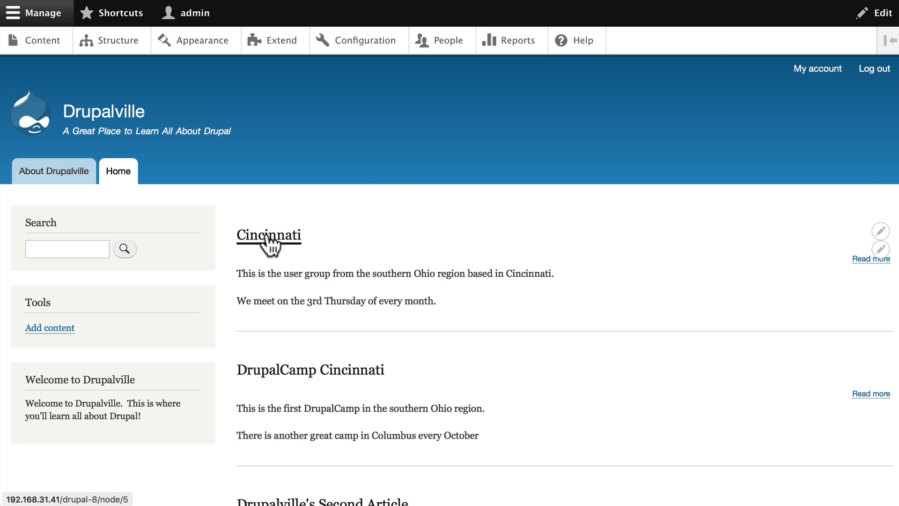
# Step: Open the Cincinnati user group page and scroll through its details
pyautogui.click(224, 272)
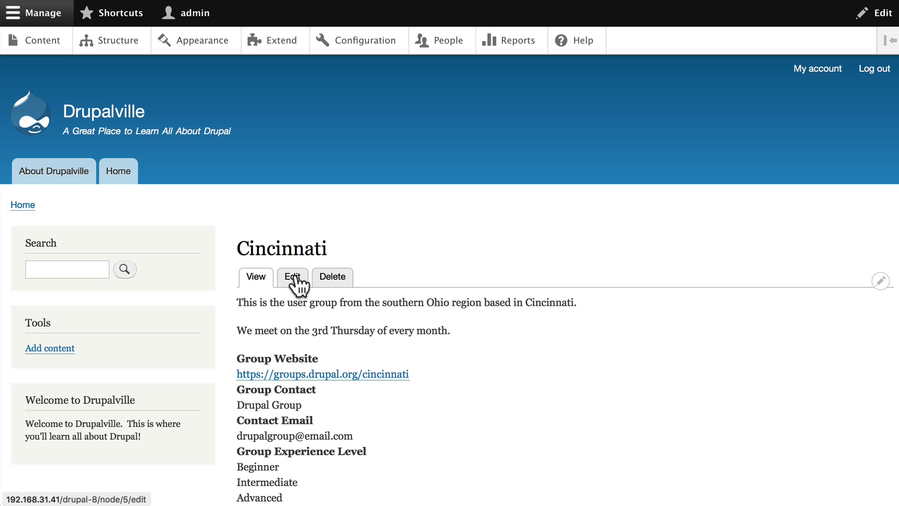
pyautogui.scroll(-4, 379, 290)
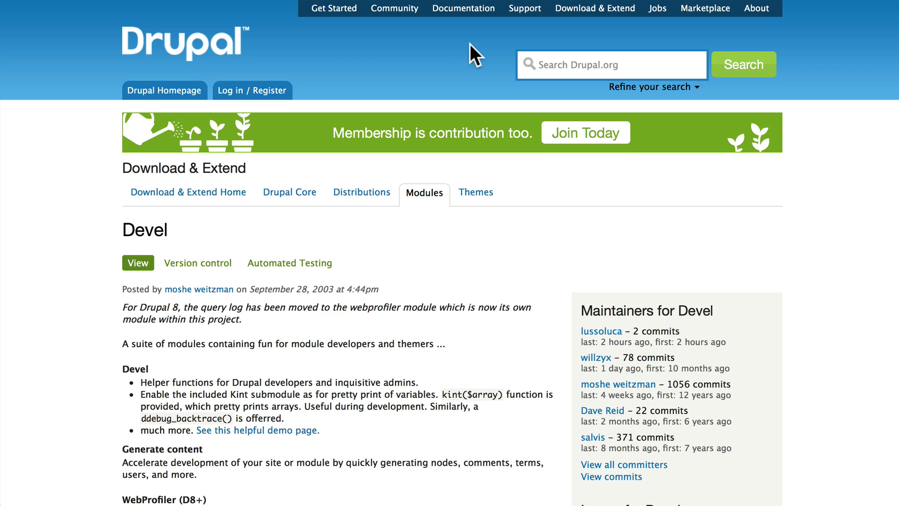
# Step: Copy the download link of Devel's 8.x-1.x-dev tar.gz release from the Downloads section
pyautogui.scroll(-15, 448, 44)
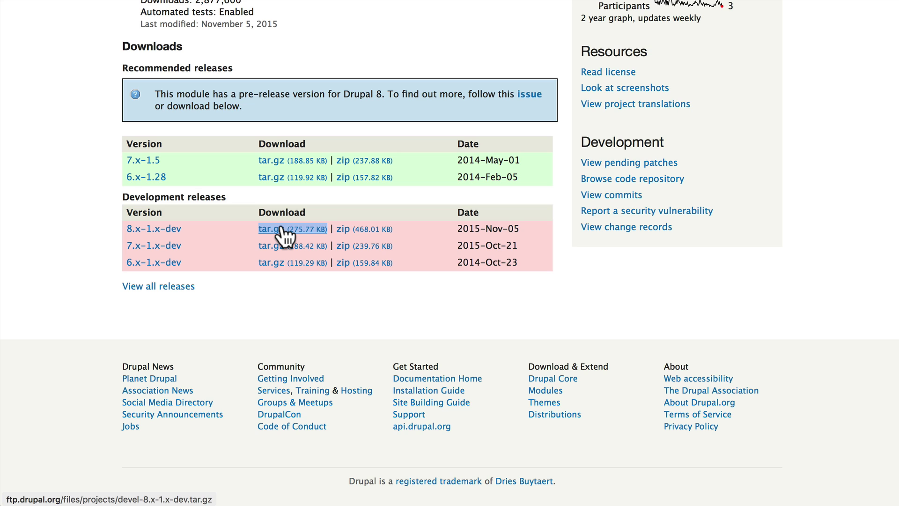
pyautogui.rightClick(281, 229)
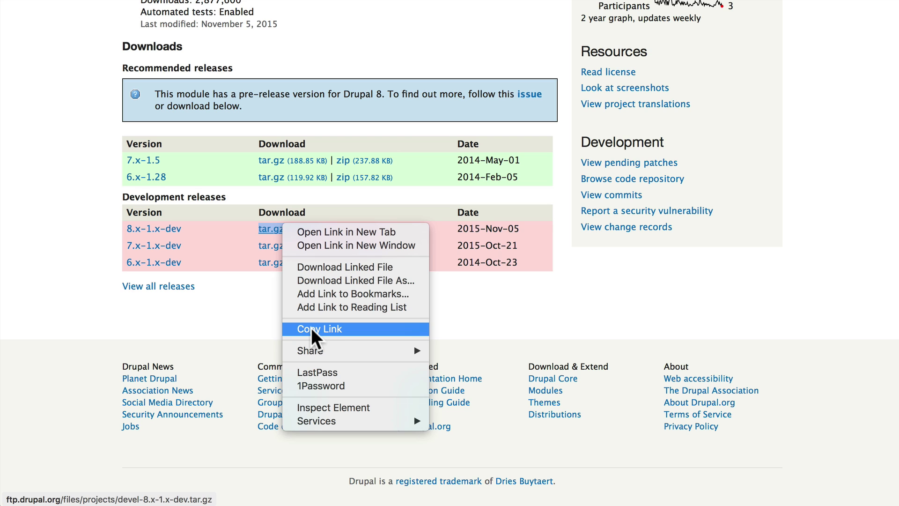
pyautogui.click(330, 327)
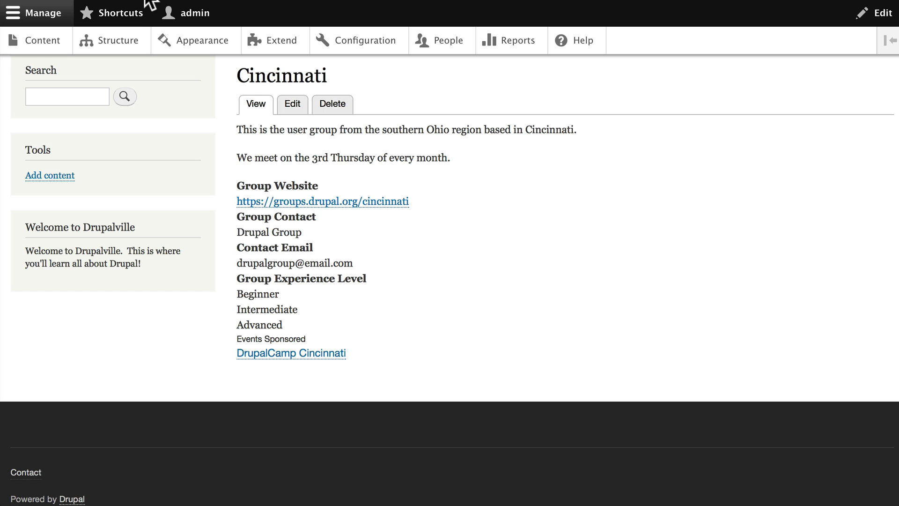
# Step: Install Devel via Extend > Install new module using the pasted devel-8.x-1.x-dev.tar.gz URL
pyautogui.scroll(5, 203, 118)
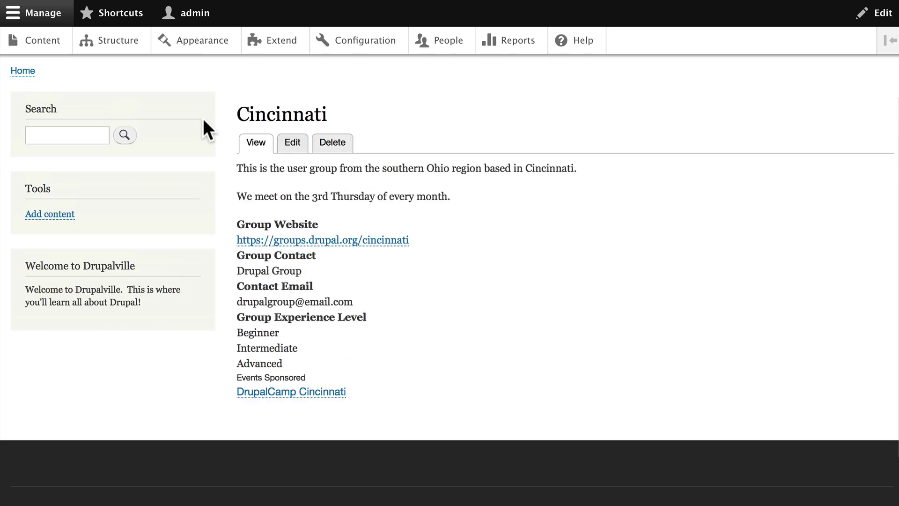
pyautogui.click(280, 41)
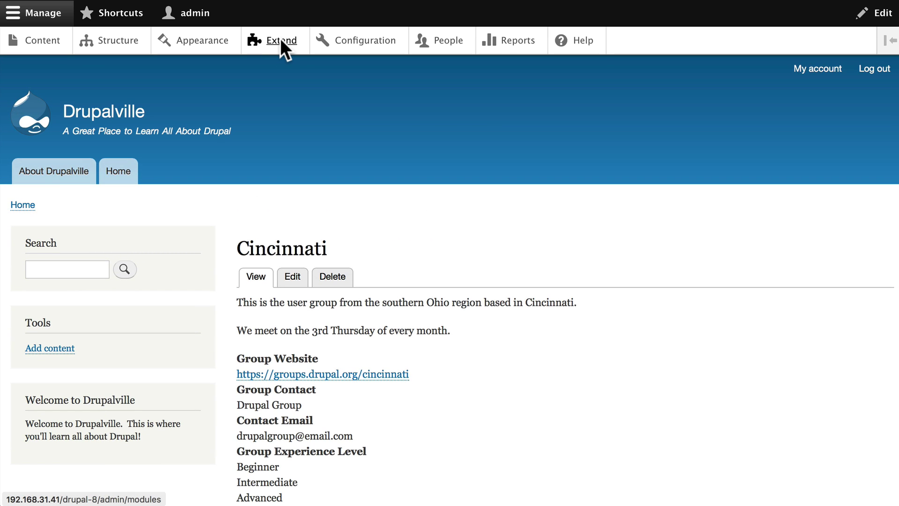
pyautogui.click(280, 39)
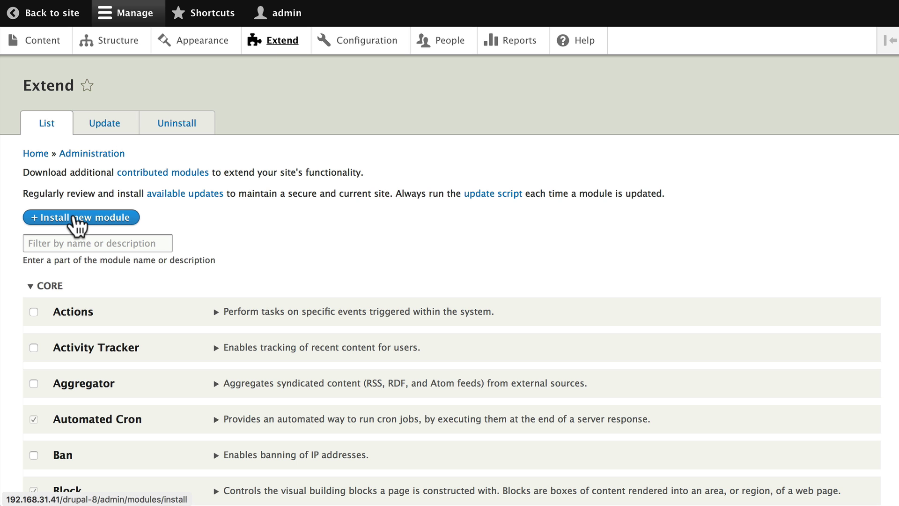
pyautogui.click(75, 217)
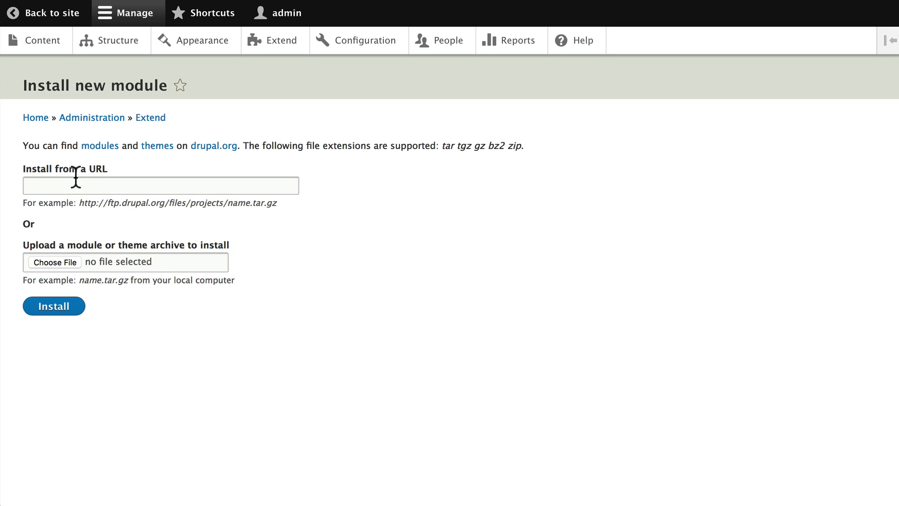
pyautogui.click(76, 185)
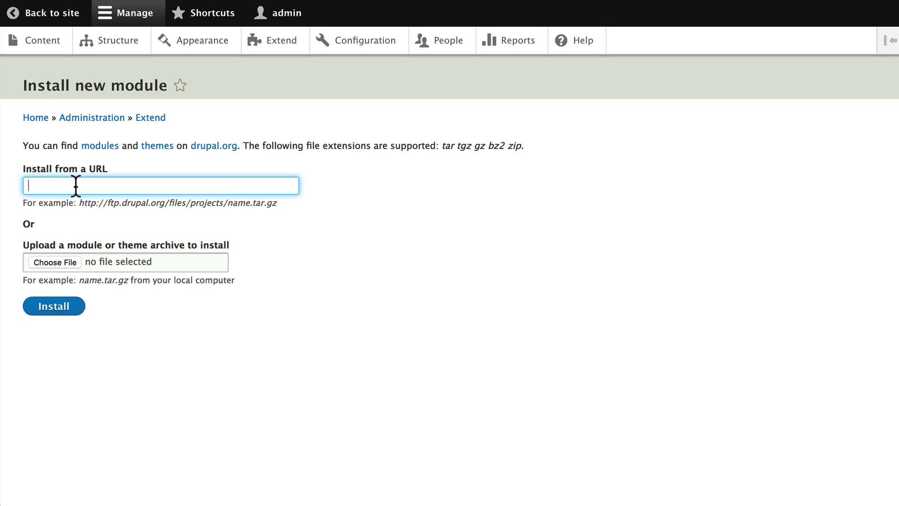
pyautogui.rightClick(76, 184)
pyautogui.click(98, 219)
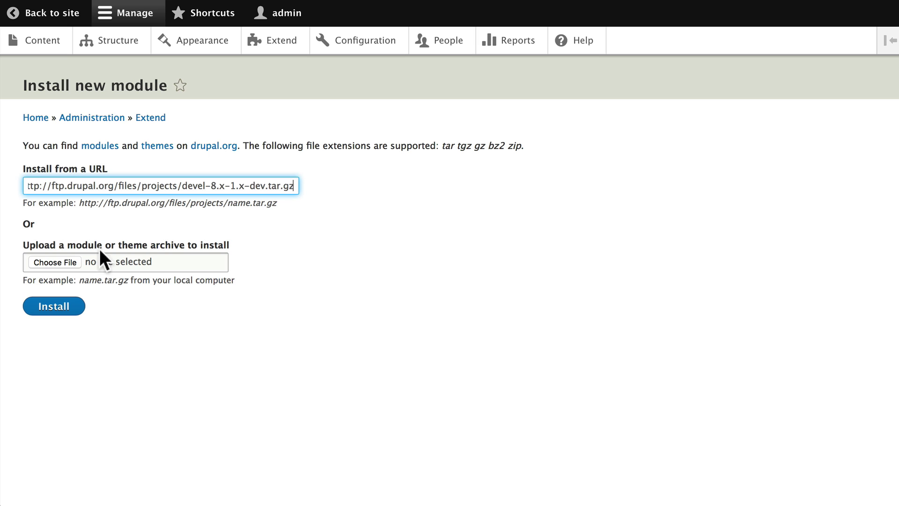
pyautogui.click(51, 308)
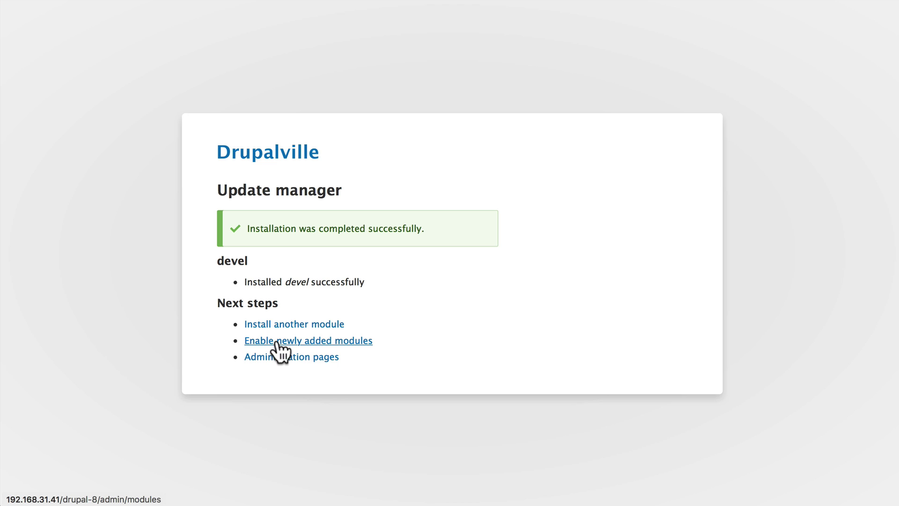
# Step: Enable the Devel and Devel generate modules under the Development group on Extend
pyautogui.click(341, 340)
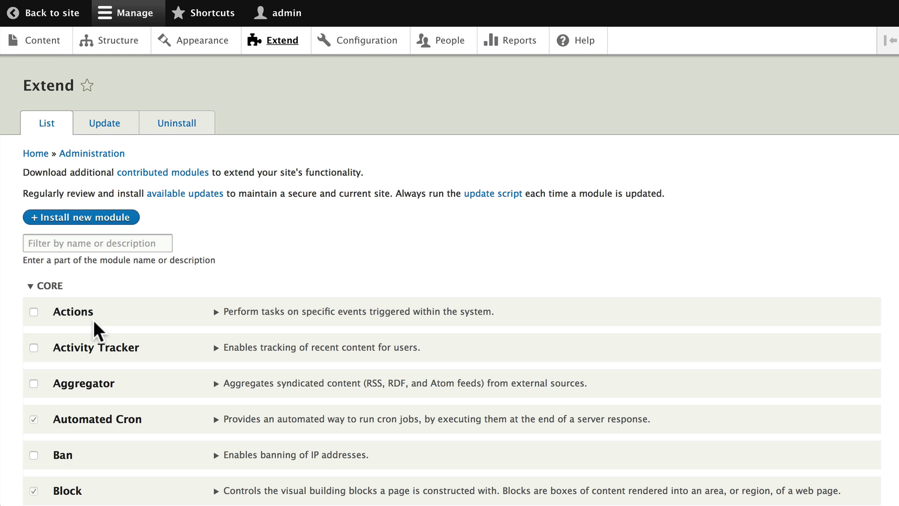
pyautogui.click(49, 286)
pyautogui.scroll(-6, 21, 375)
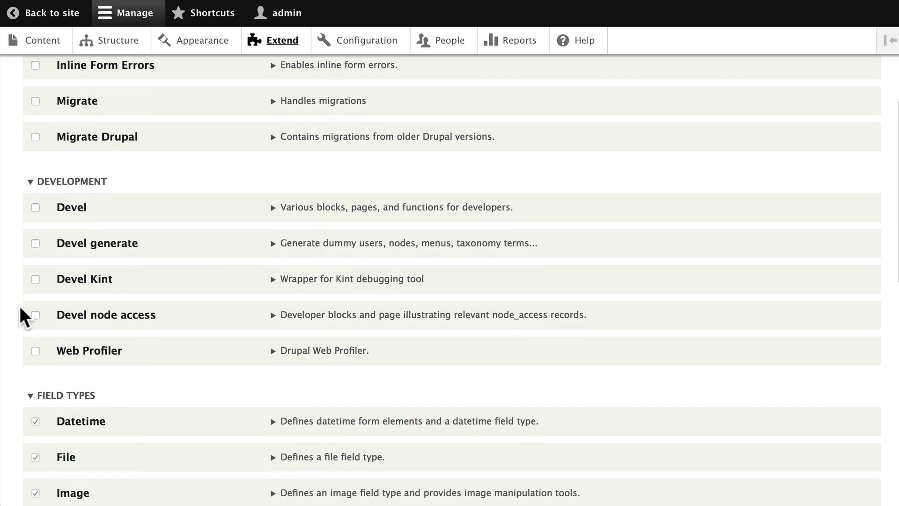
pyautogui.click(34, 207)
pyautogui.click(35, 243)
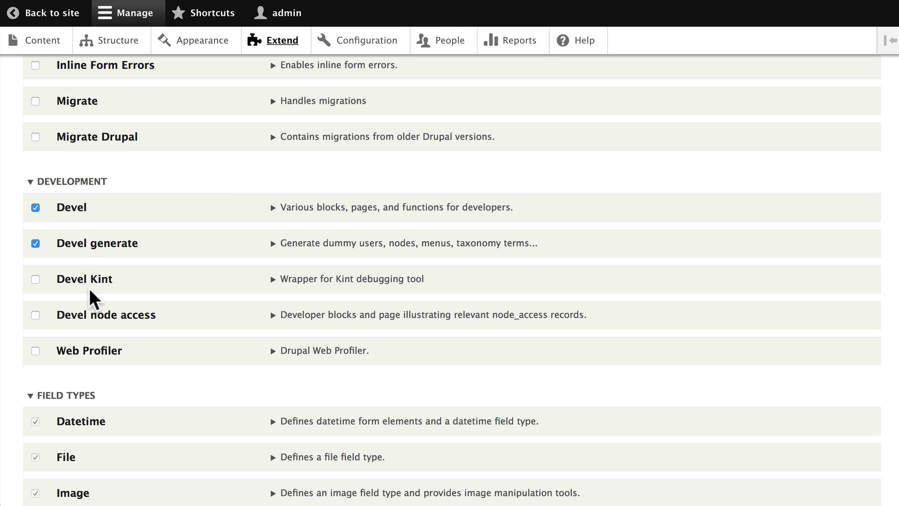
pyautogui.scroll(-10, 90, 295)
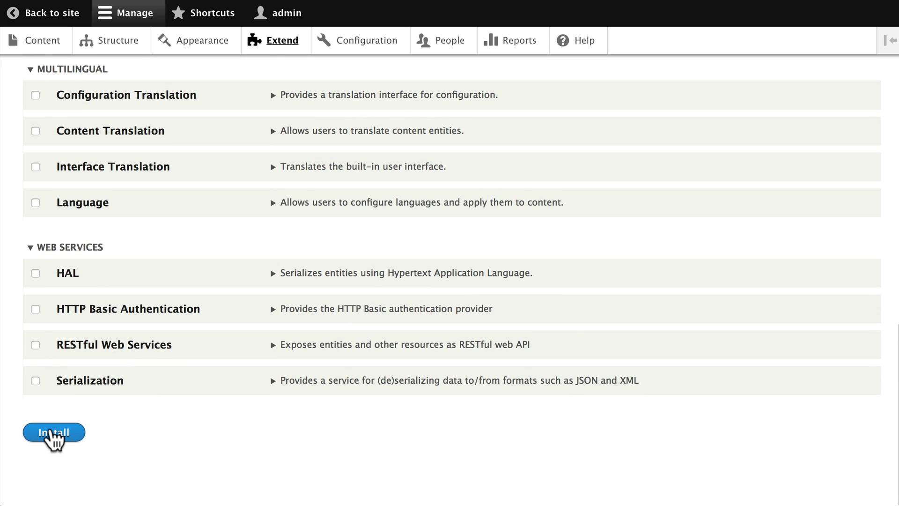
pyautogui.click(48, 430)
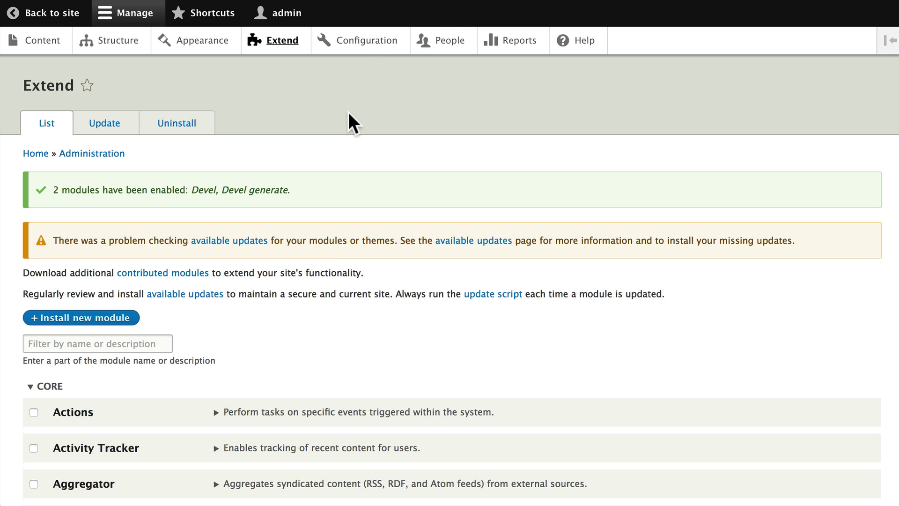
# Step: Open Configuration > Development > Generate content to generate Events and User Groups nodes
pyautogui.click(368, 40)
pyautogui.scroll(-5, 231, 226)
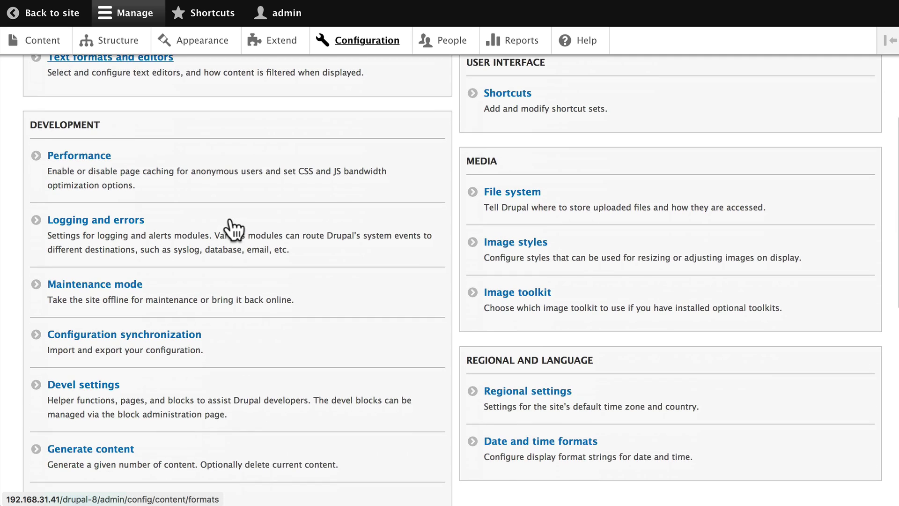
pyautogui.scroll(-5, 232, 230)
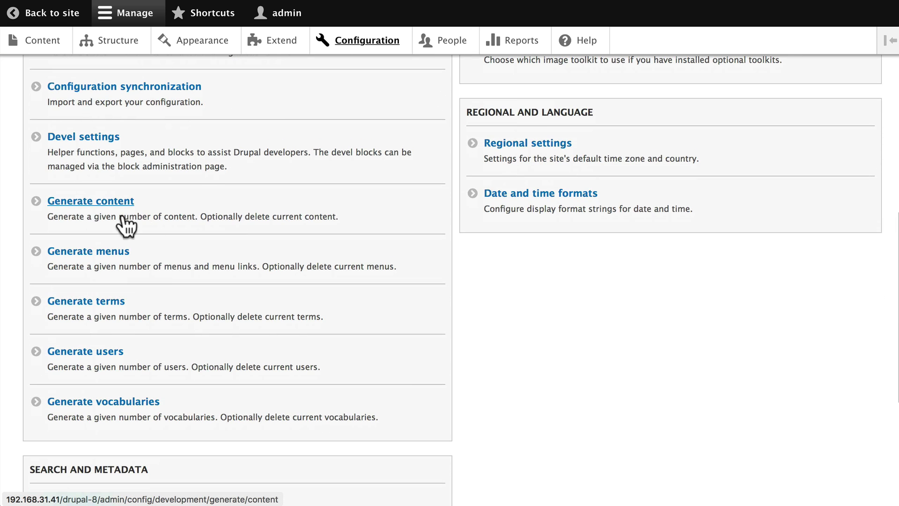
pyautogui.click(90, 201)
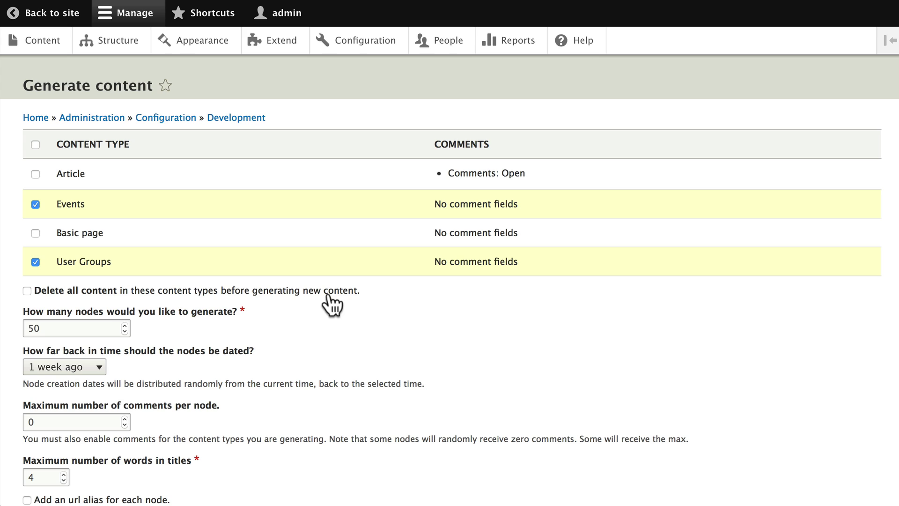
# Step: Generate 50 nodes with Delete all content unchecked, dated up to 1 year ago, max 2 title words
pyautogui.click(27, 291)
pyautogui.moveTo(33, 328); pyautogui.dragTo(15, 327)
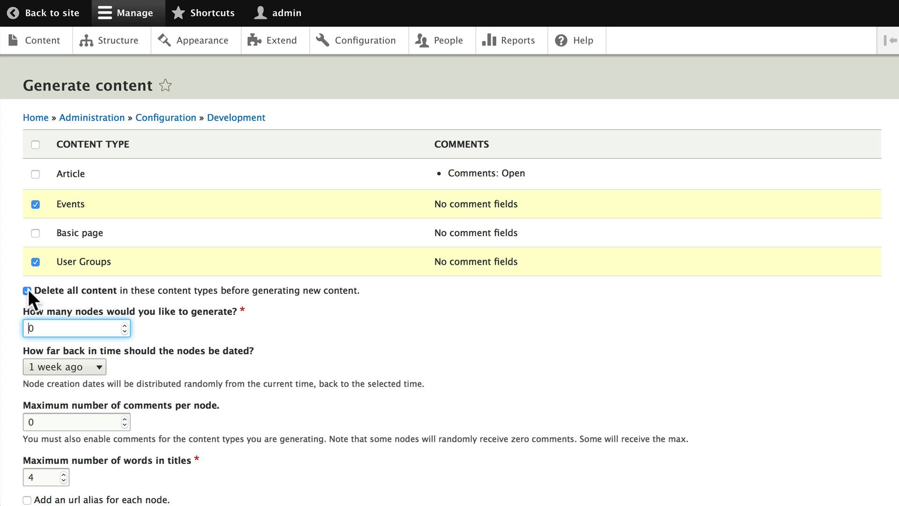
pyautogui.click(28, 290)
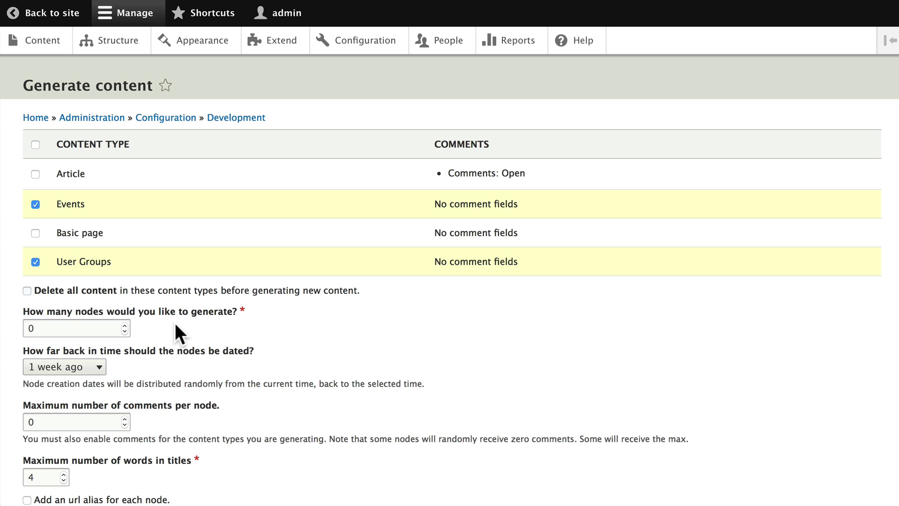
pyautogui.click(26, 327)
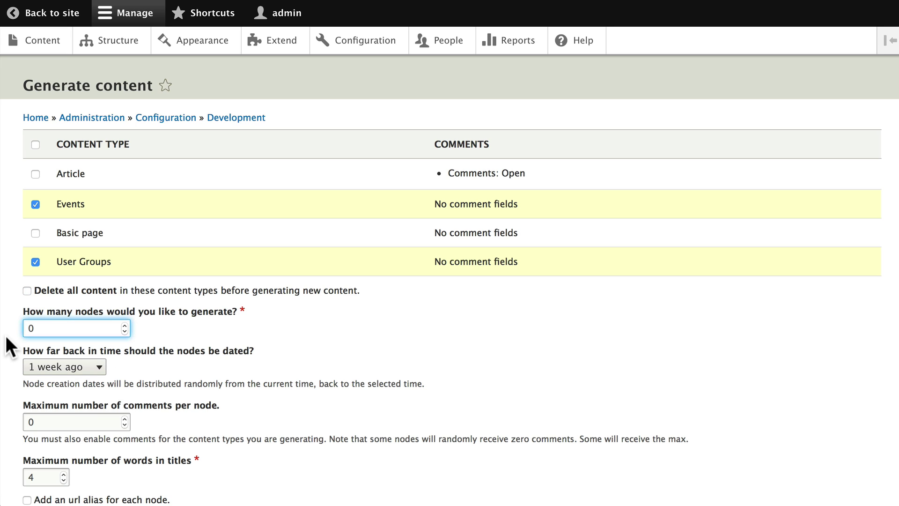
pyautogui.write('5')
pyautogui.click(66, 368)
pyautogui.click(59, 394)
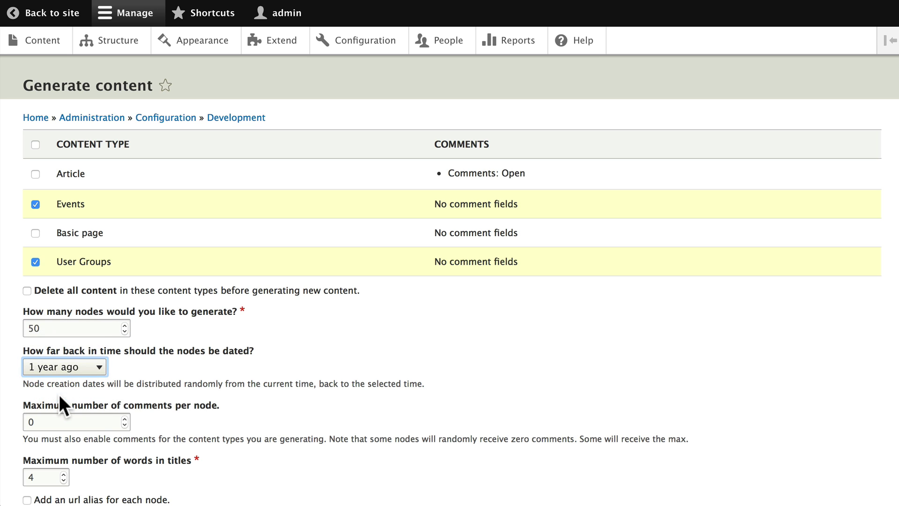
pyautogui.scroll(-3, 277, 377)
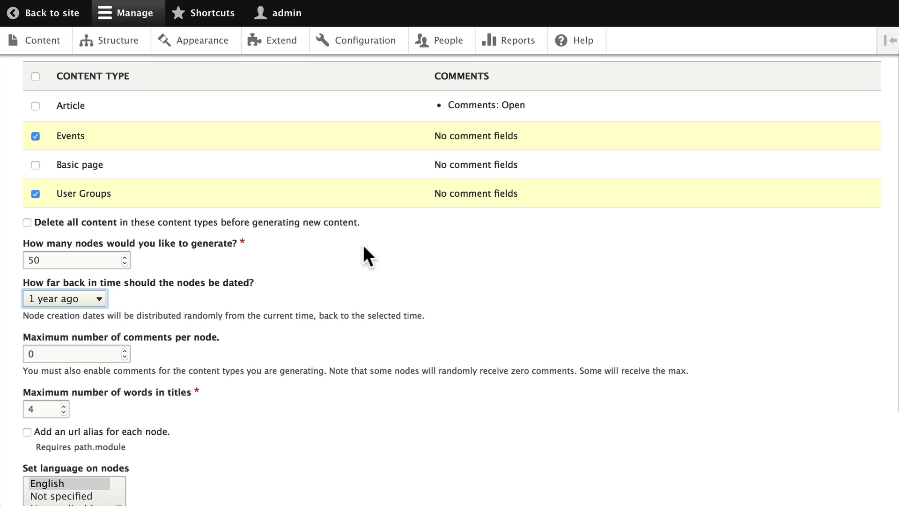
pyautogui.scroll(-5, 268, 288)
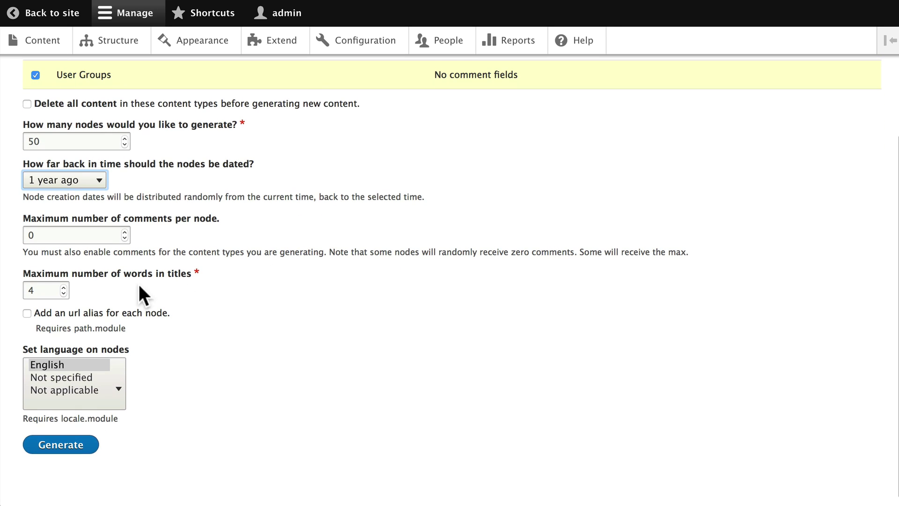
pyautogui.click(63, 293)
pyautogui.click(64, 293)
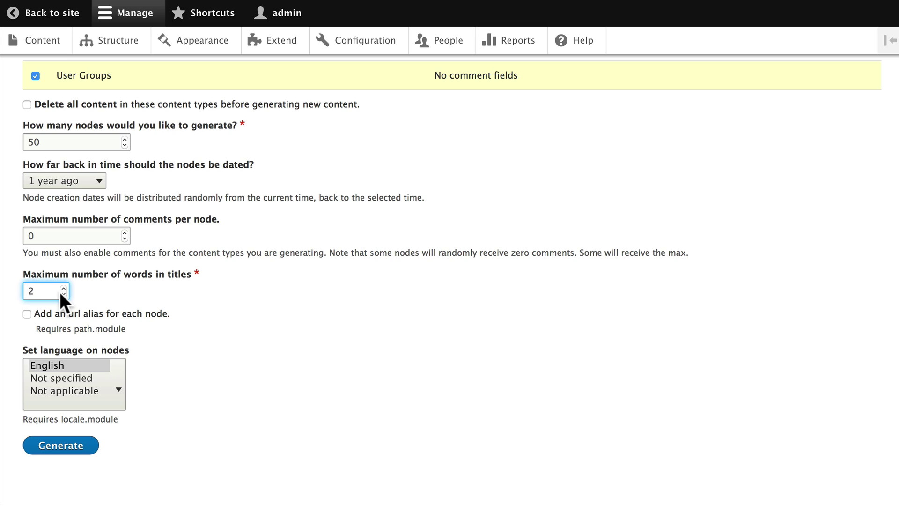
pyautogui.click(61, 445)
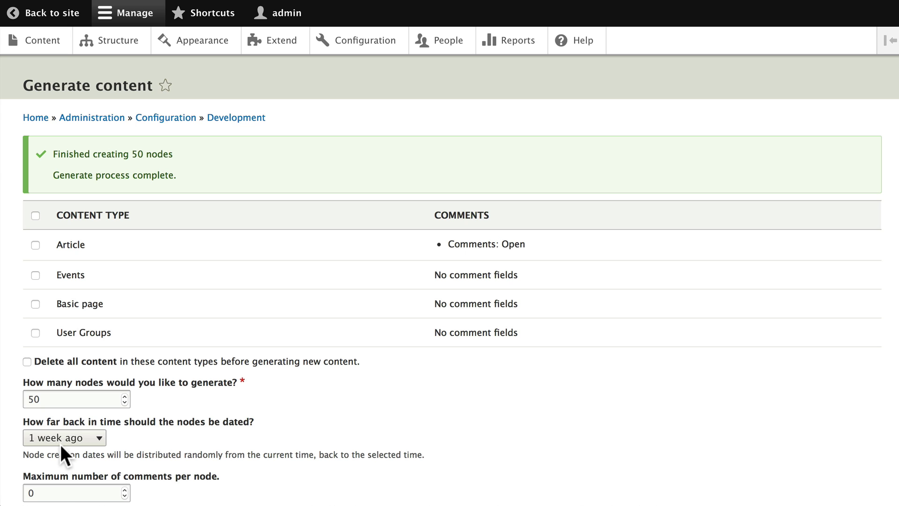
# Step: Open the Content overview and scroll through the generated Events and User Groups nodes
pyautogui.click(38, 43)
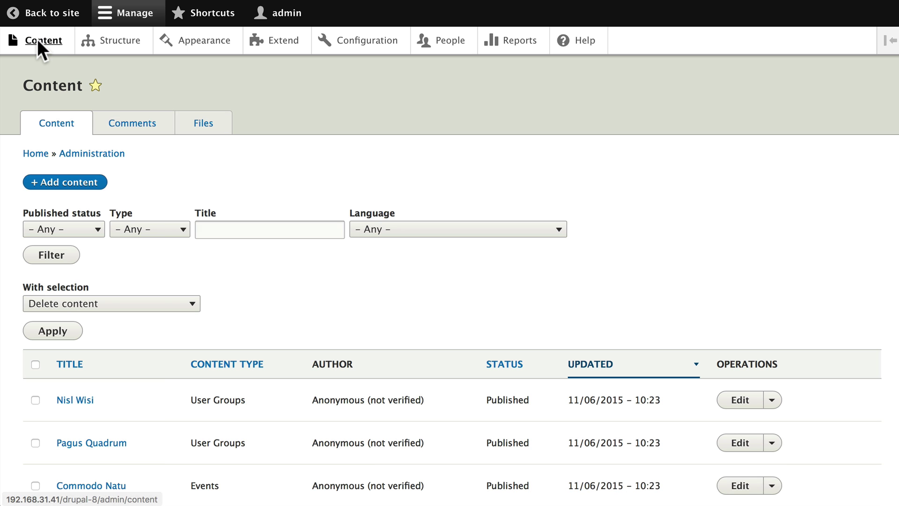
pyautogui.scroll(-4, 184, 197)
pyautogui.scroll(-7, 184, 196)
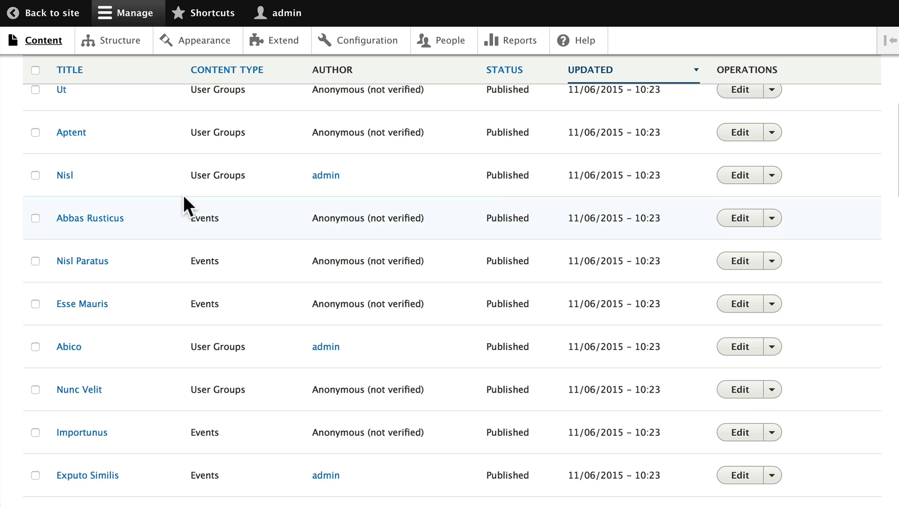
pyautogui.scroll(-4, 183, 195)
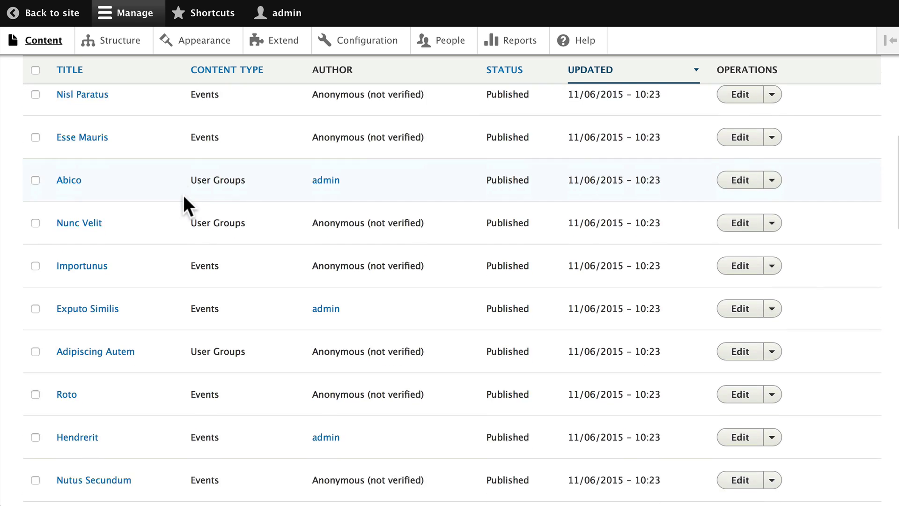
pyautogui.scroll(-3, 184, 195)
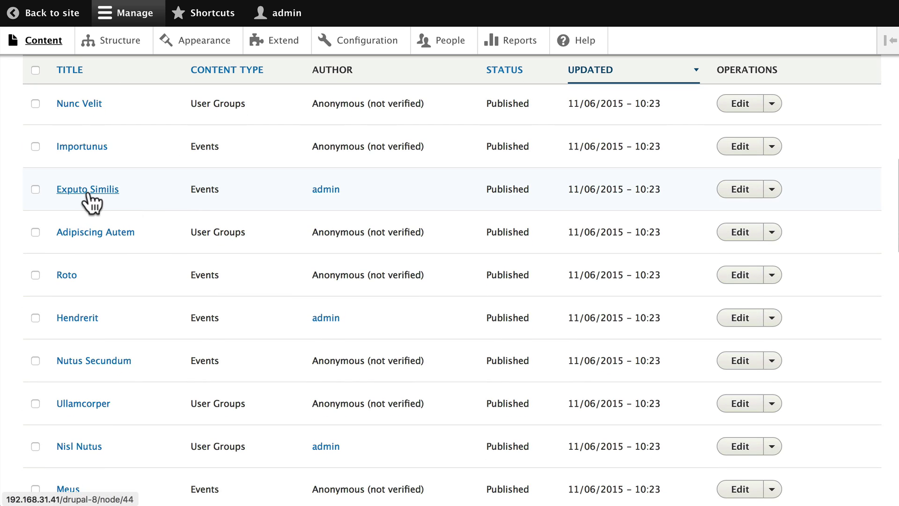
pyautogui.click(89, 190)
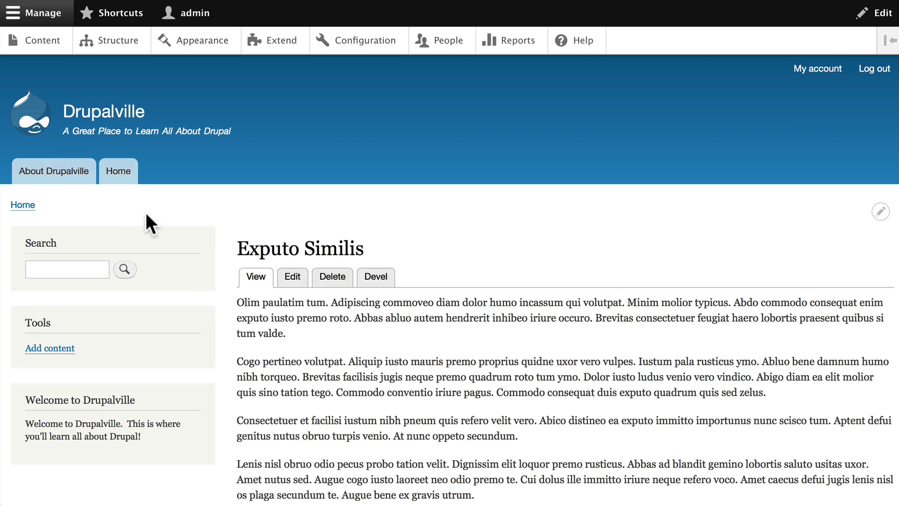
pyautogui.scroll(-7, 289, 205)
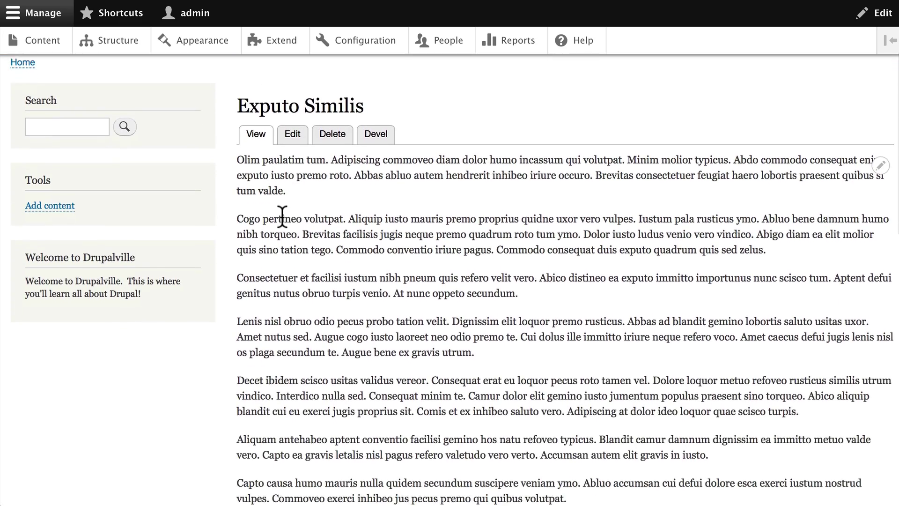
pyautogui.scroll(-12, 282, 215)
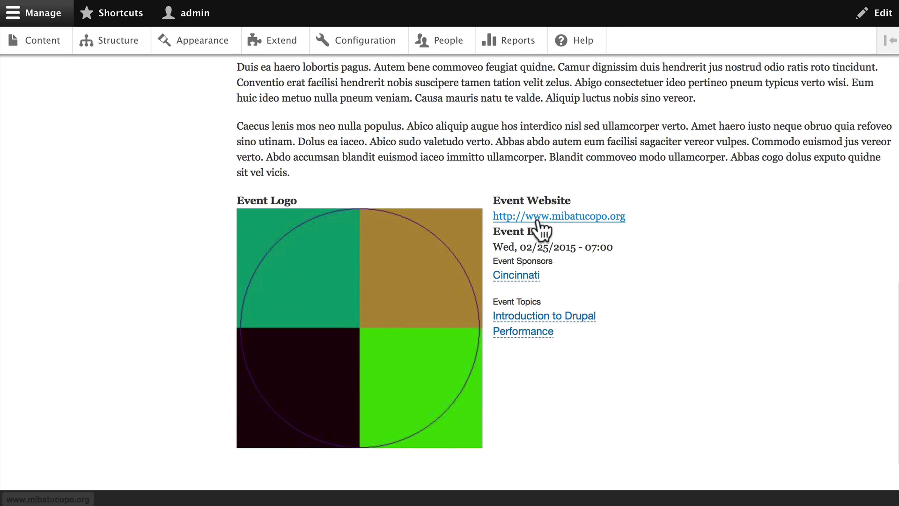
pyautogui.scroll(-1, 590, 253)
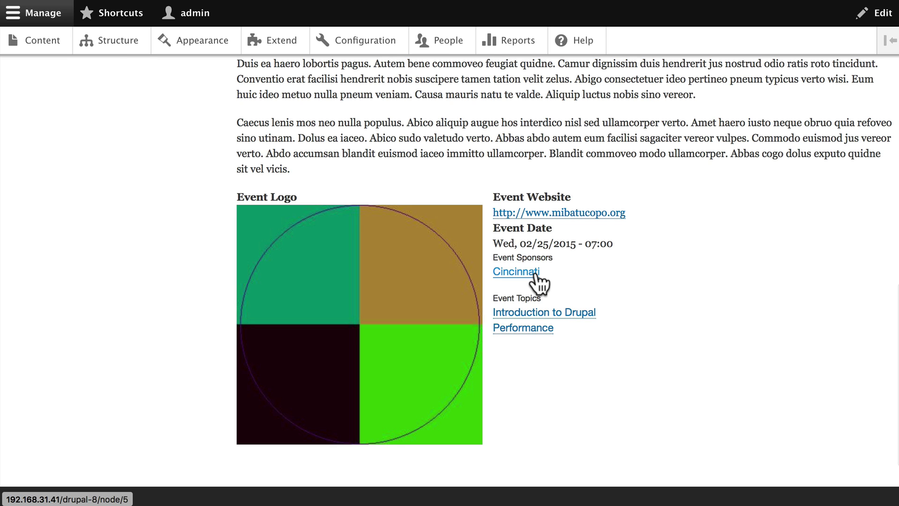
pyautogui.scroll(-1, 538, 281)
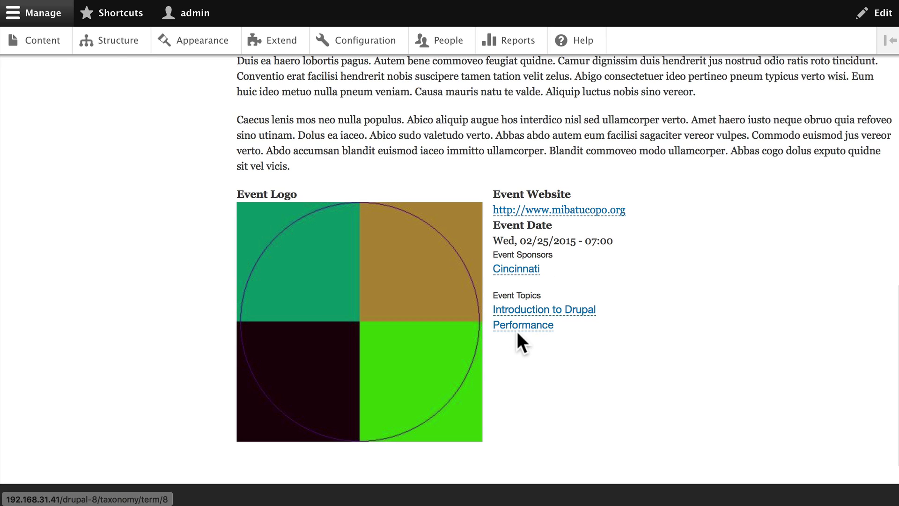
pyautogui.hotkey('alt', 'Left')
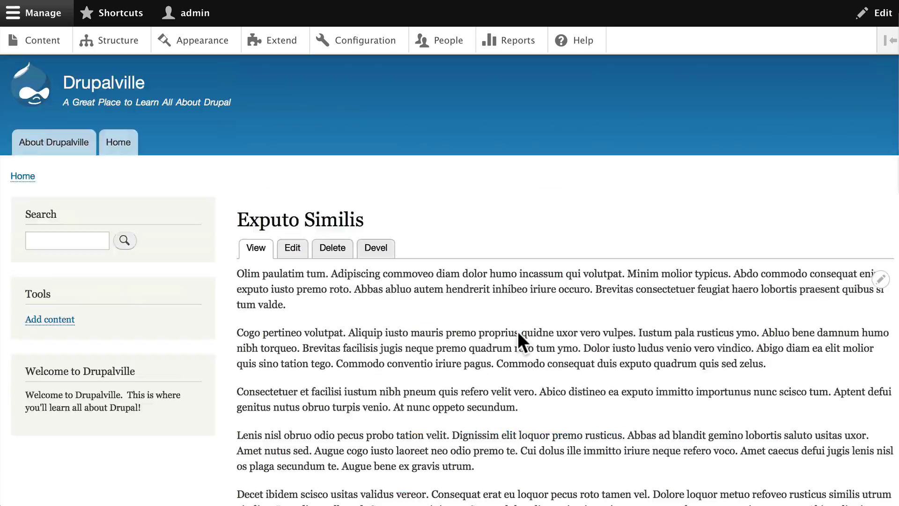
pyautogui.scroll(-10, 518, 331)
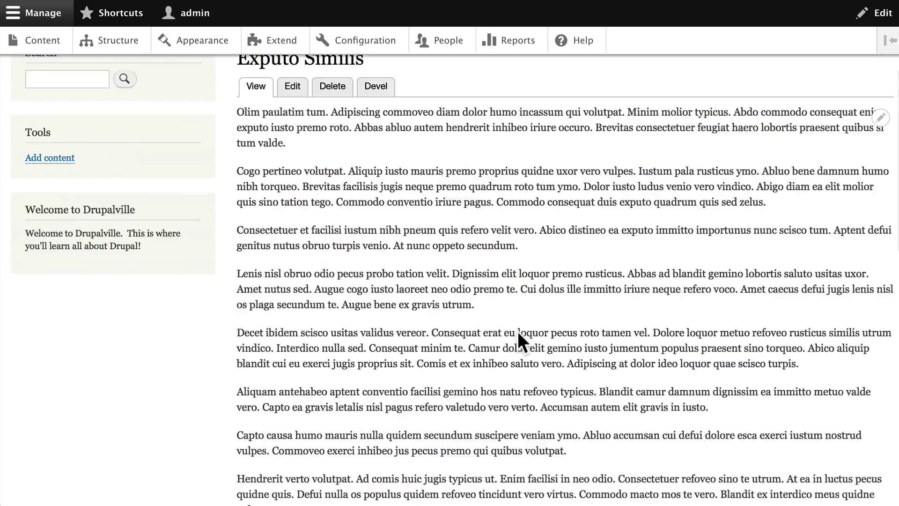
pyautogui.scroll(-3, 518, 330)
pyautogui.scroll(-3, 518, 330)
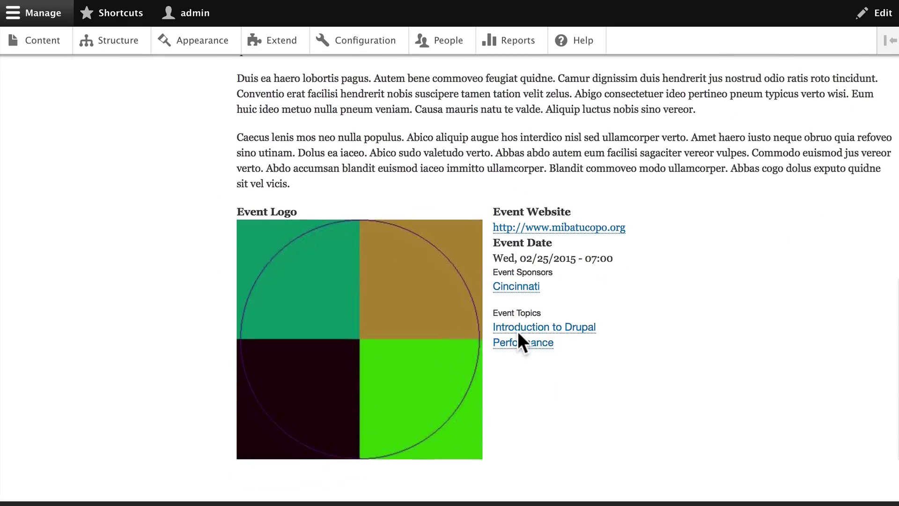